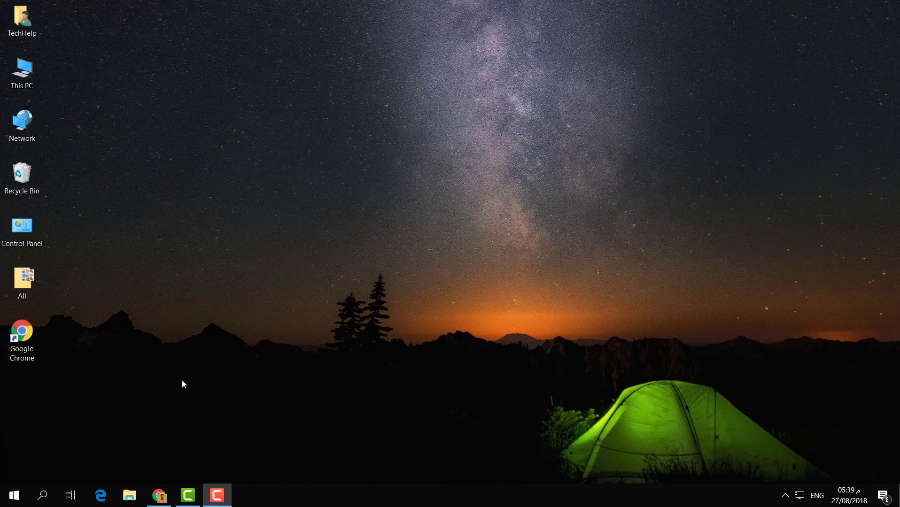
Switch to Google Chrome, search Google for "Puse Video Wallpaper", and open the CNET download page for Push Video Wallpaper.
left_click(160, 494)
left_click(225, 59)
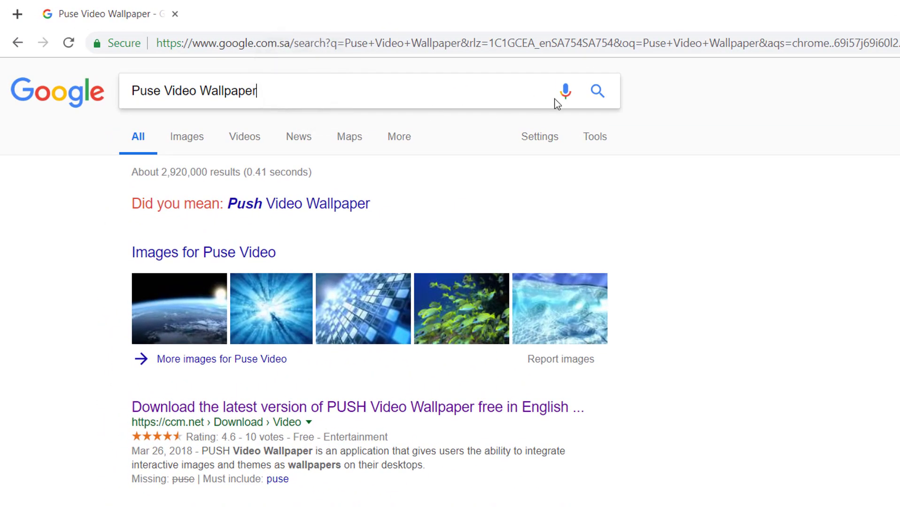
left_click(597, 92)
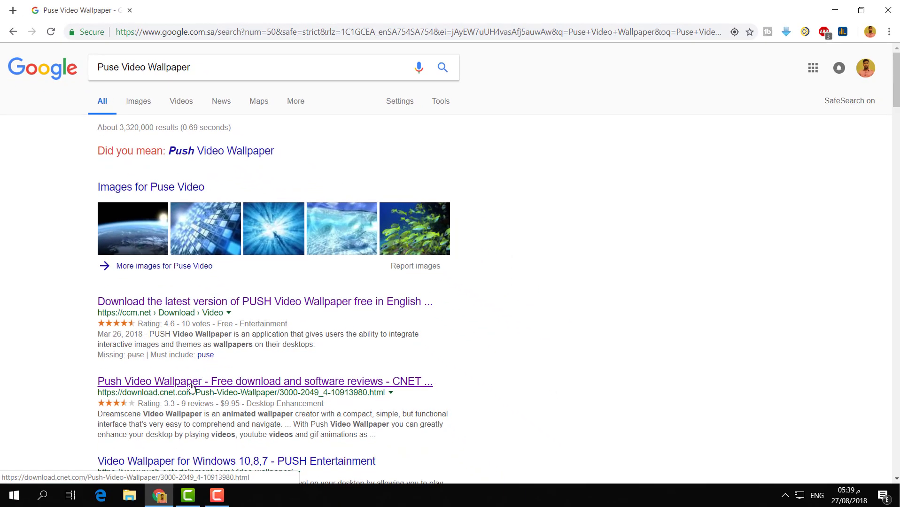
left_click(191, 386)
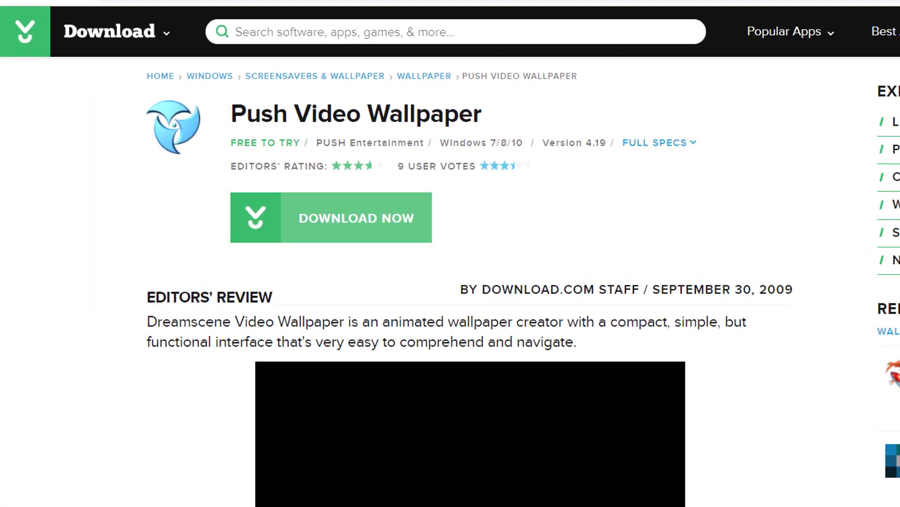
Download the Push Video Wallpaper installer and run it, allowing it to make changes to the device.
left_click_drag(231, 113, 481, 114)
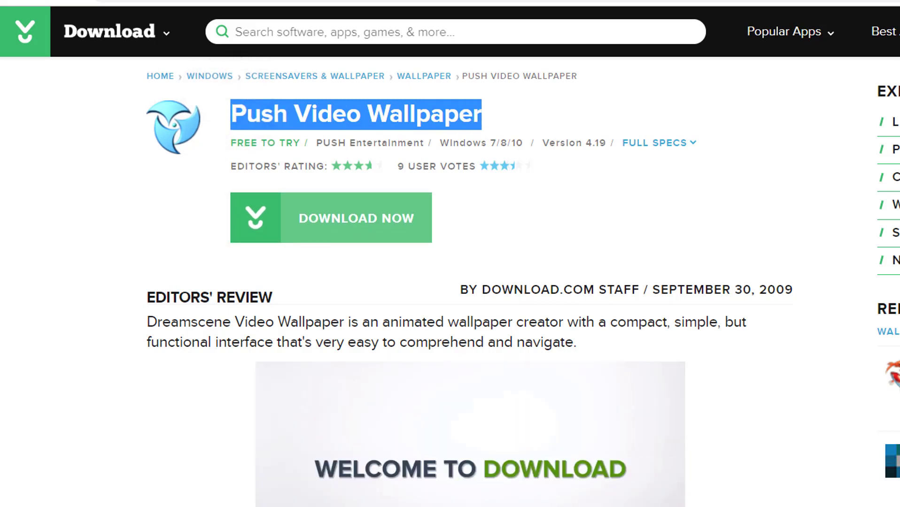
left_click(373, 227)
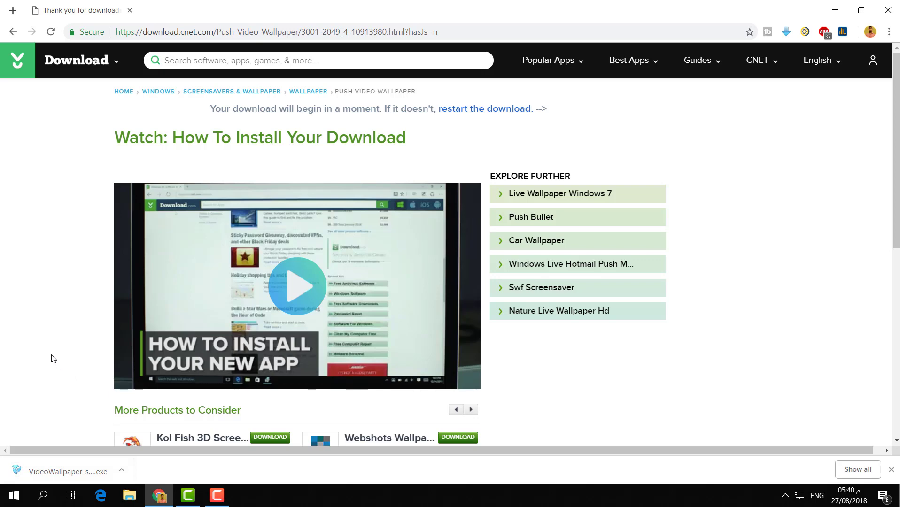
left_click(57, 471)
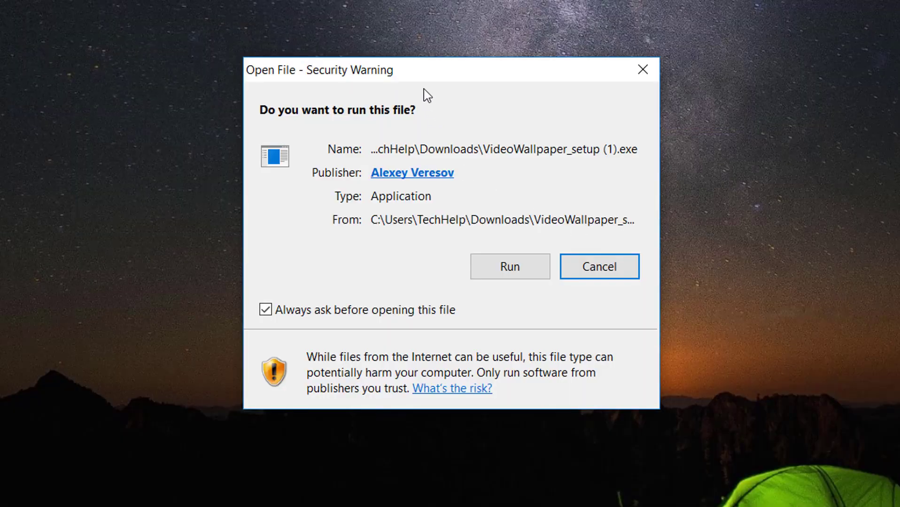
left_click(504, 273)
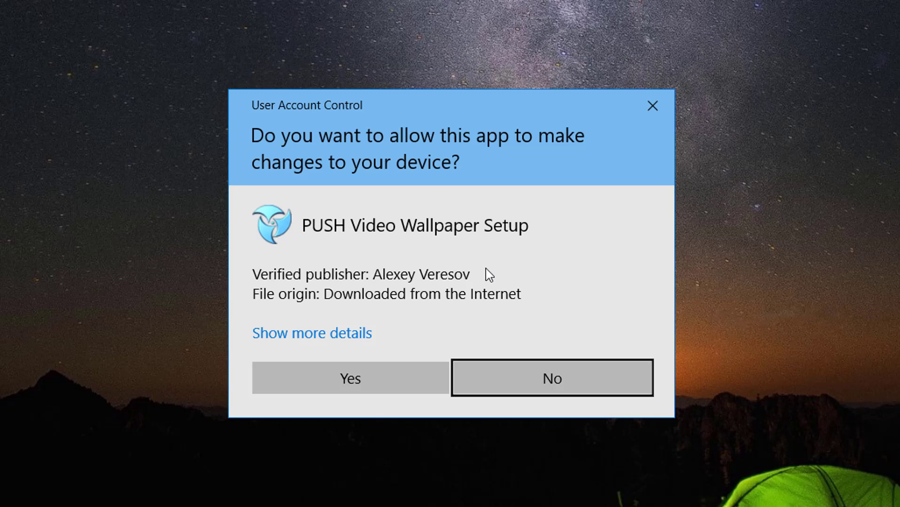
left_click(313, 375)
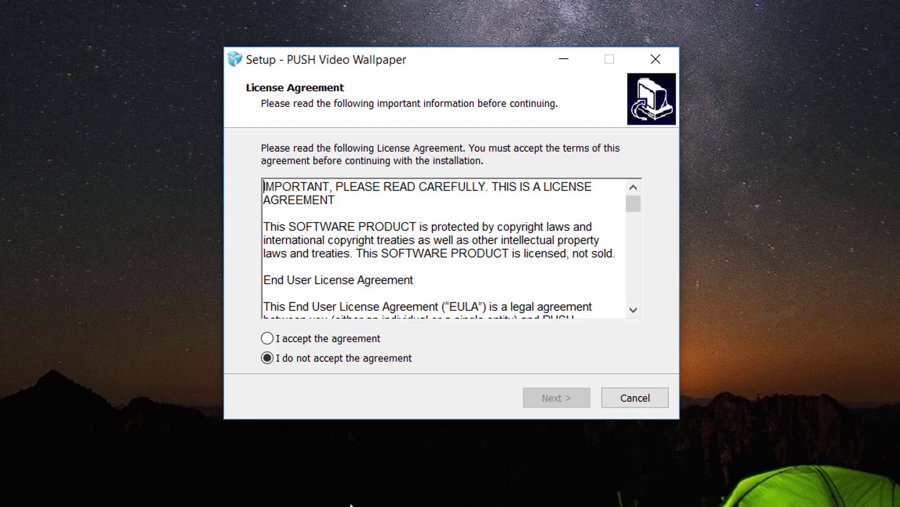
Accept the license agreement and complete the PUSH Video Wallpaper setup with Launch Video Wallpaper enabled.
left_click(359, 341)
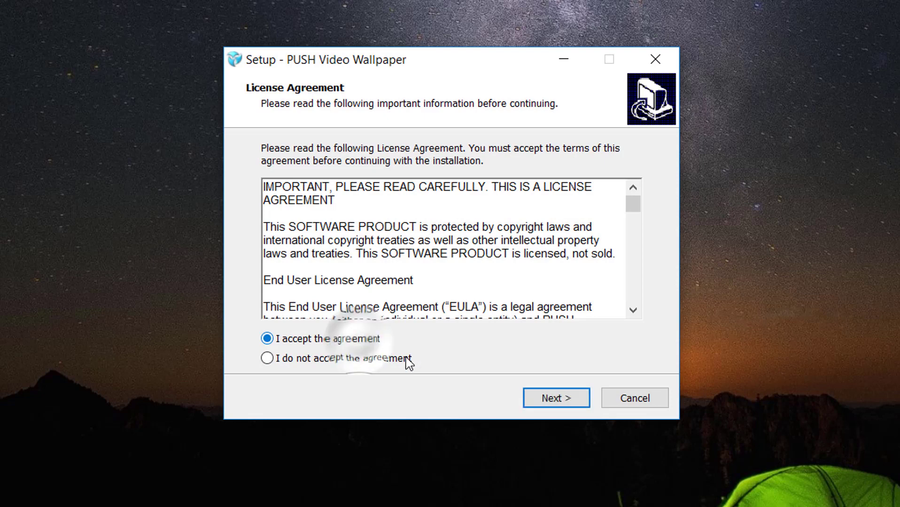
left_click(549, 401)
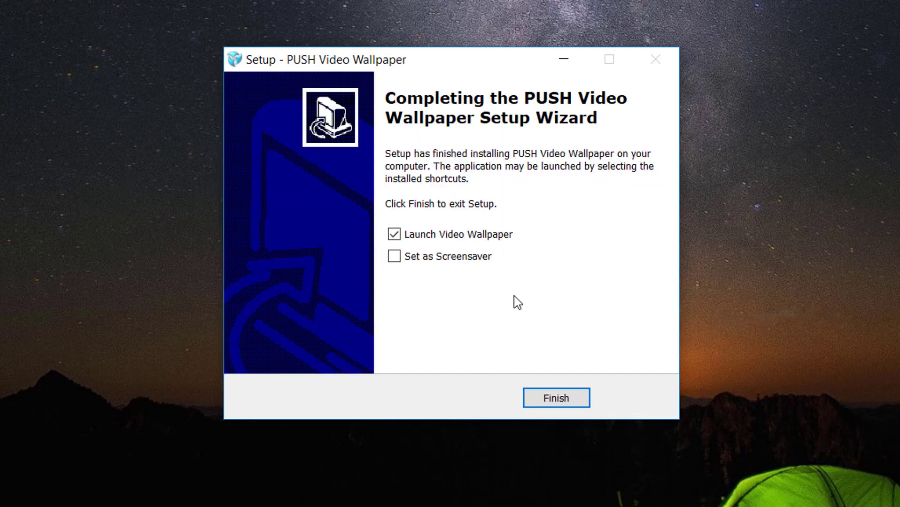
left_click(564, 399)
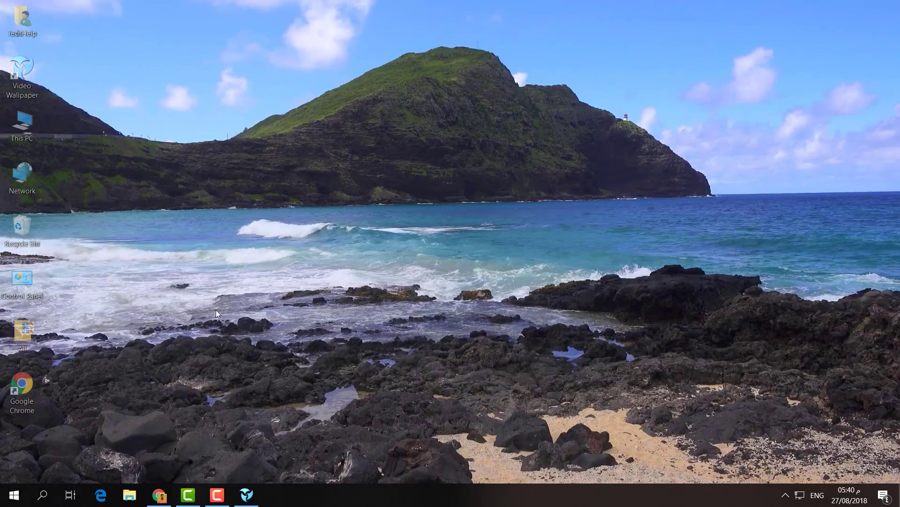
Open the Video Wallpaper window from the desktop and pause the sample video.
double_click(20, 77)
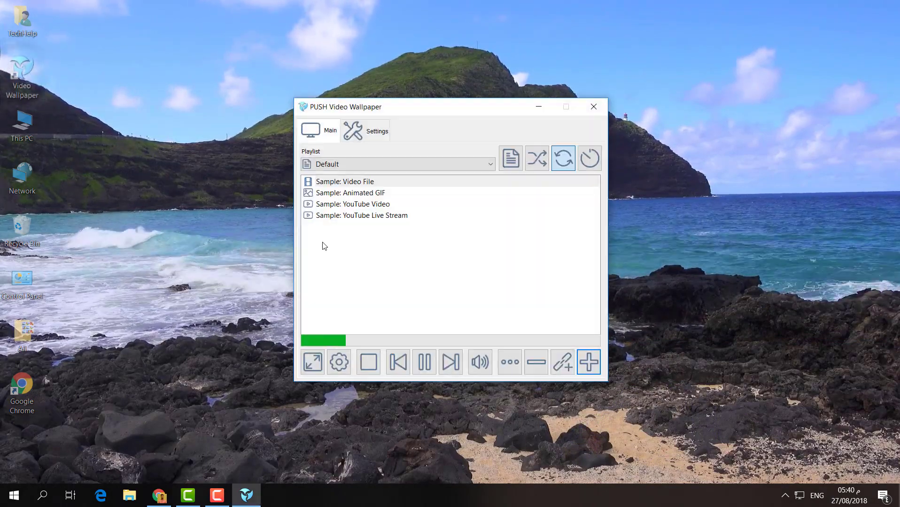
left_click(425, 364)
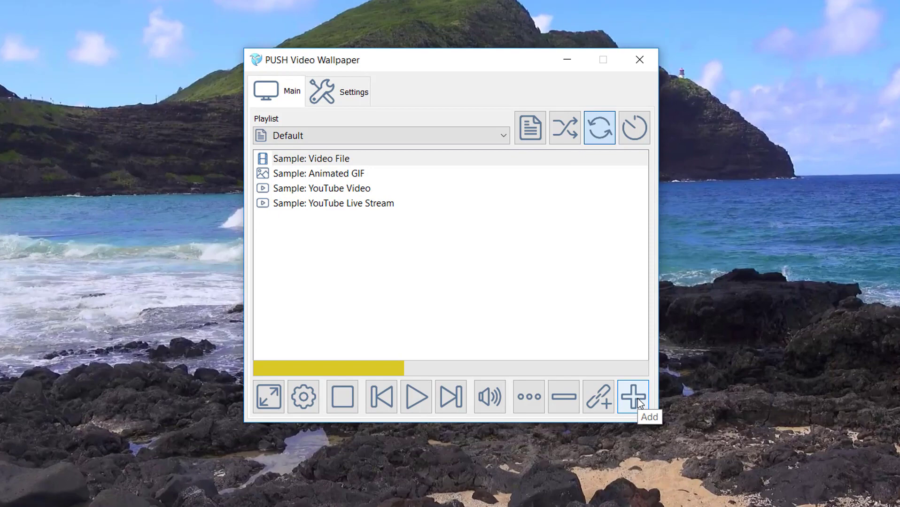
Add the video "কিভাবে ফেসবুকে লাইভস্ট্রিম করে টাকা উপার্জন করবেন" from the TechHelpBangla Video folder to the Default playlist.
left_click(637, 397)
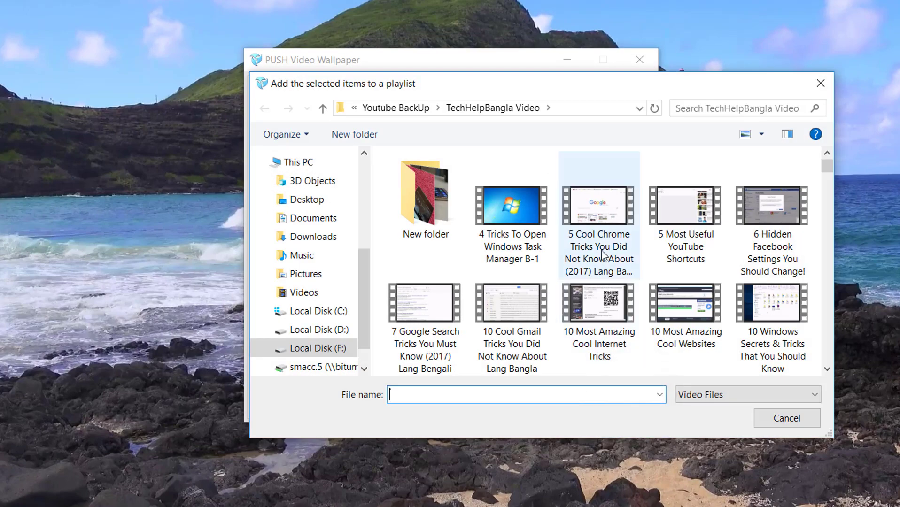
left_click_drag(828, 165, 813, 370)
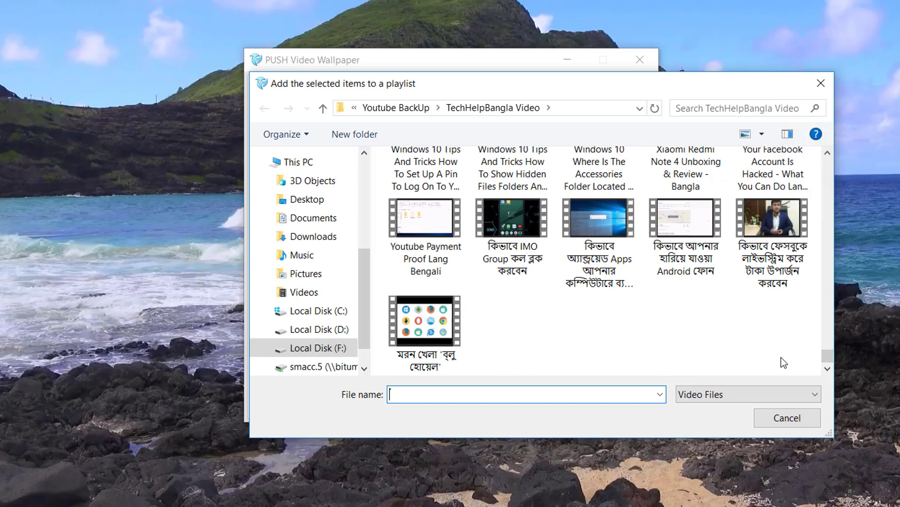
left_click(764, 252)
left_click(703, 419)
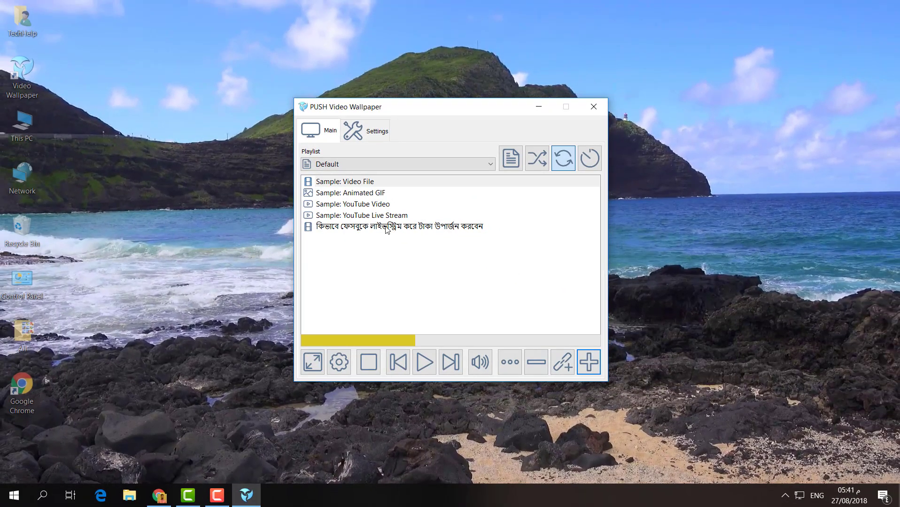
Play the newly added playlist video as the desktop wallpaper and minimise the program window.
double_click(378, 223)
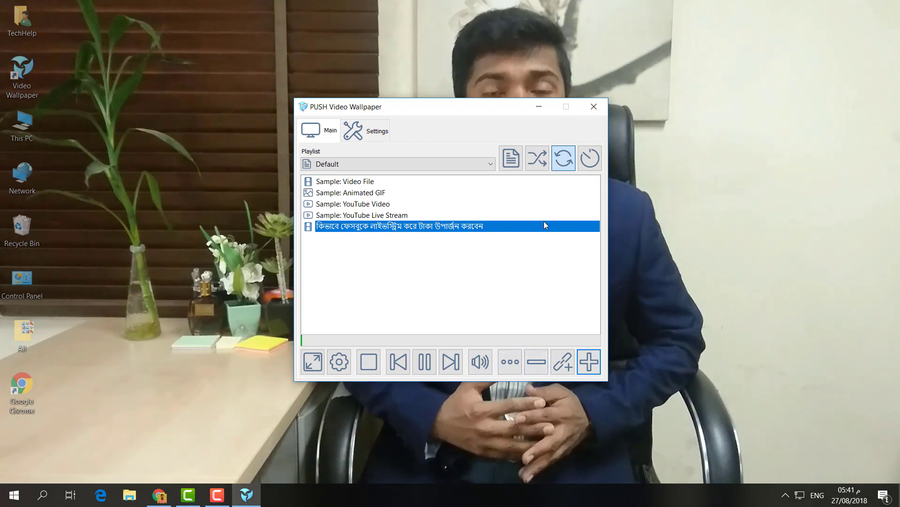
left_click(539, 107)
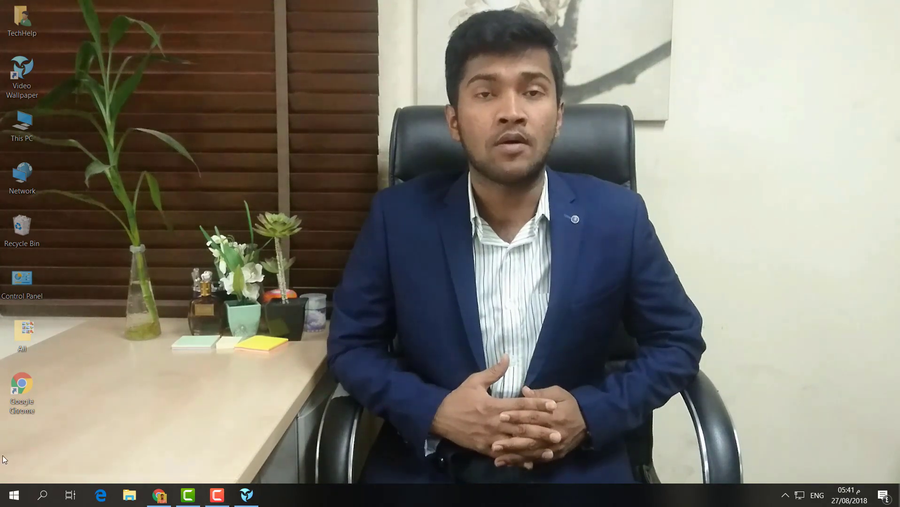
left_click(13, 496)
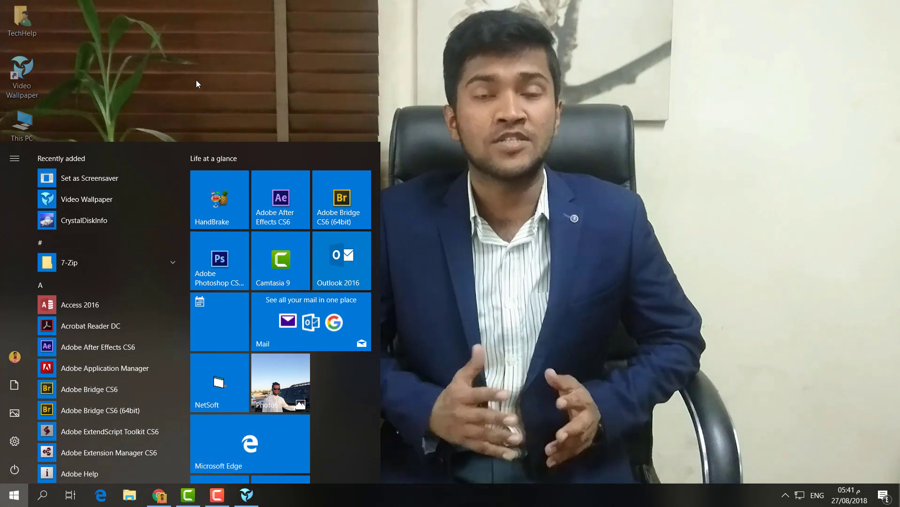
left_click(197, 79)
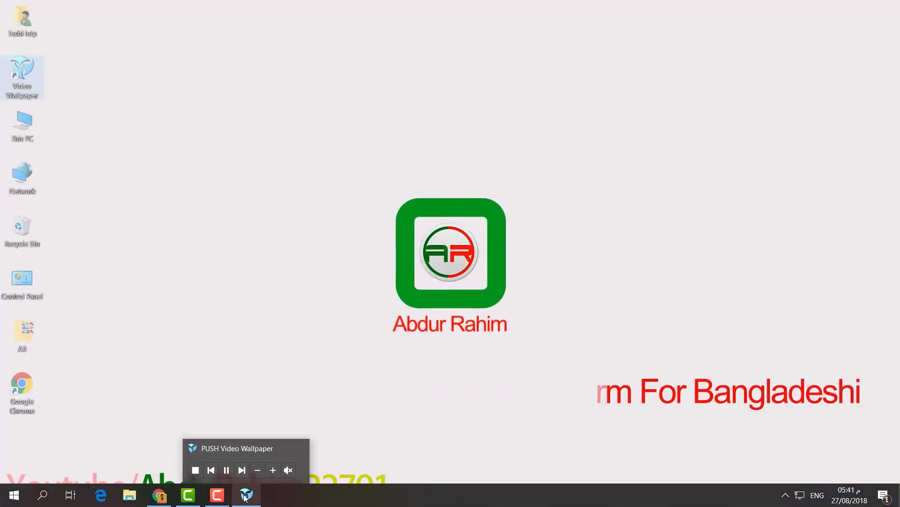
In the adjustment settings, lower the wallpaper brightness to about mid-range and make the desktop icons slightly more visible.
left_click(245, 497)
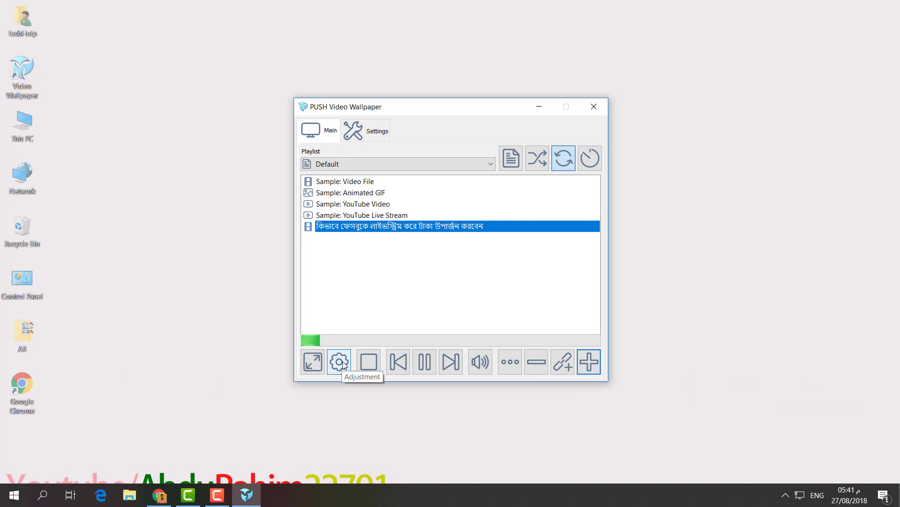
left_click(376, 130)
left_click(426, 166)
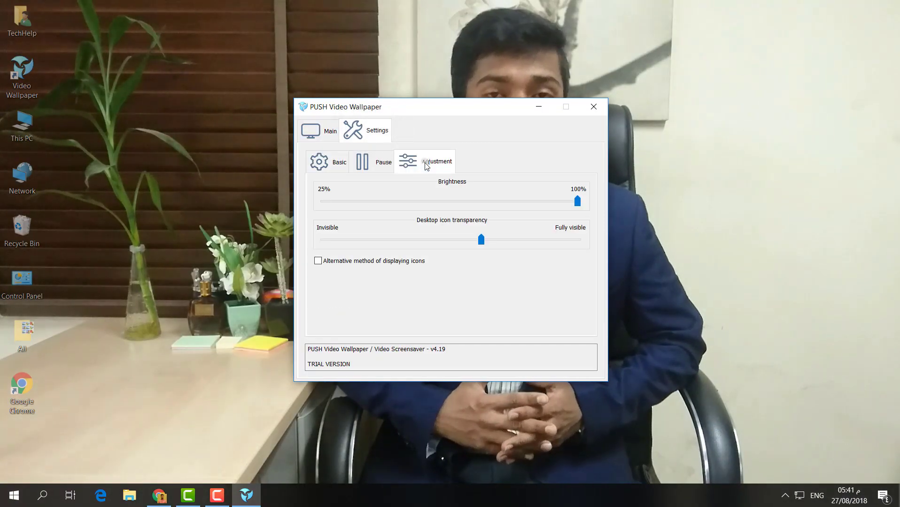
left_click_drag(578, 201, 439, 209)
left_click_drag(461, 107, 330, 174)
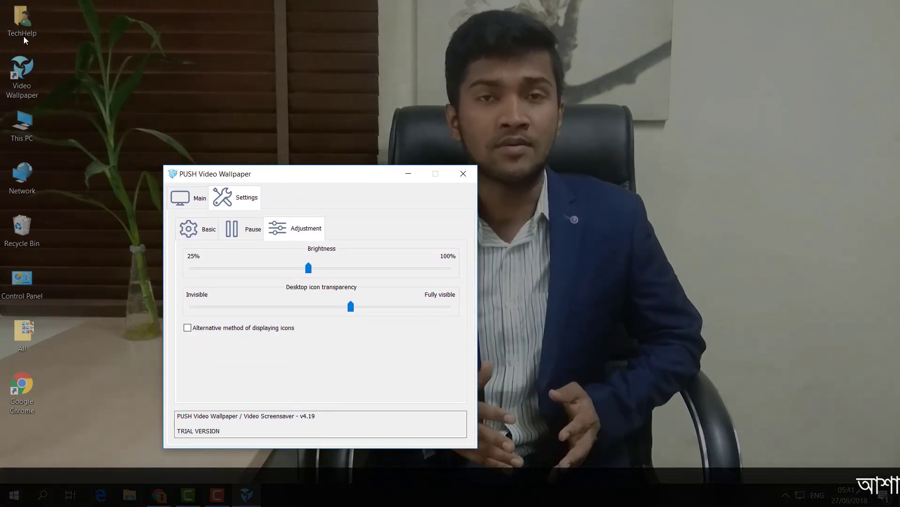
mouse_move(350, 307)
left_mouse_down()
mouse_move(444, 313)
mouse_move(365, 314)
left_mouse_up()
left_click_drag(299, 319, 356, 324)
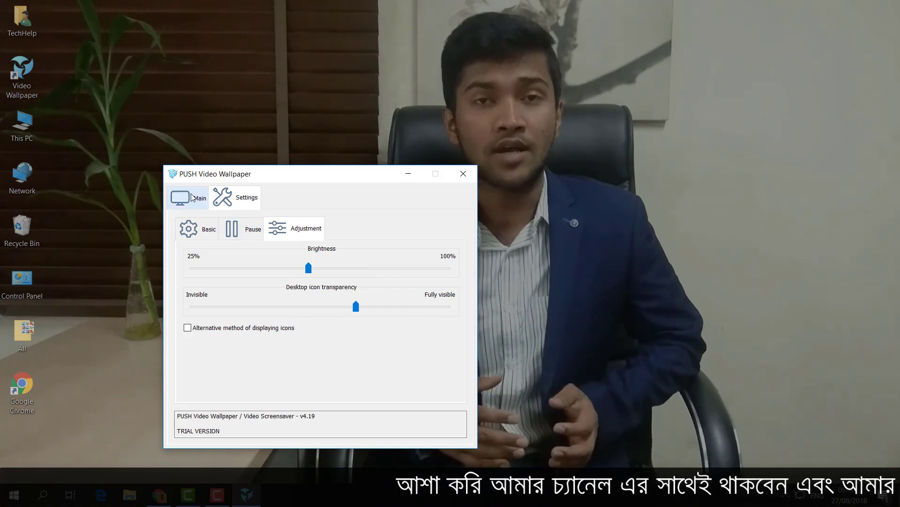
Return to the playlist view and pause the video wallpaper.
left_click(204, 202)
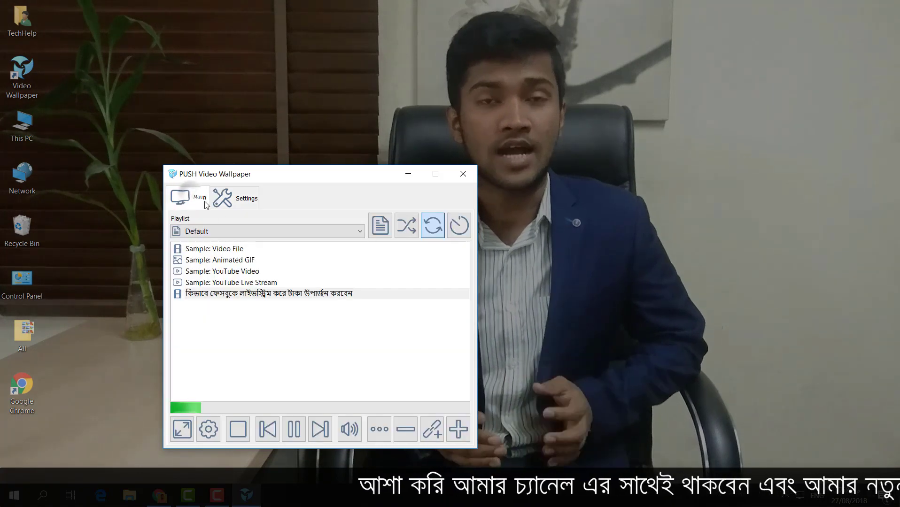
left_click(293, 429)
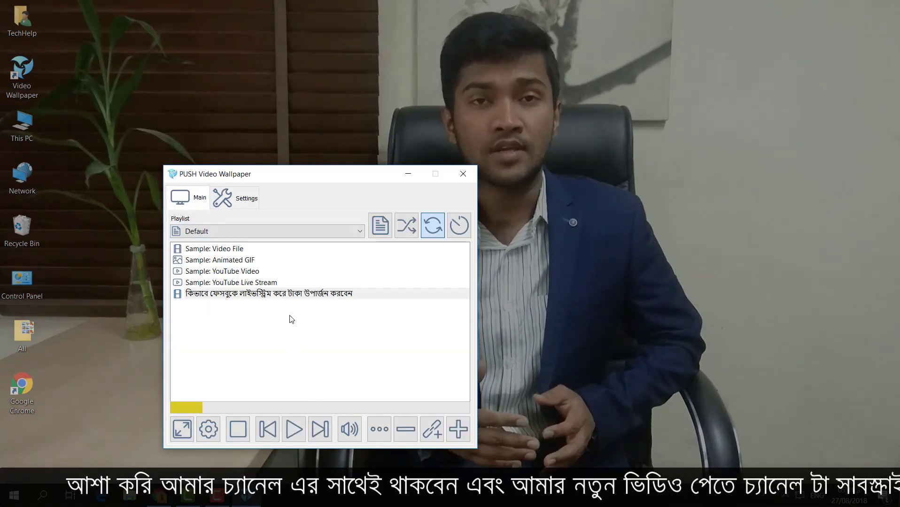
left_click(469, 452)
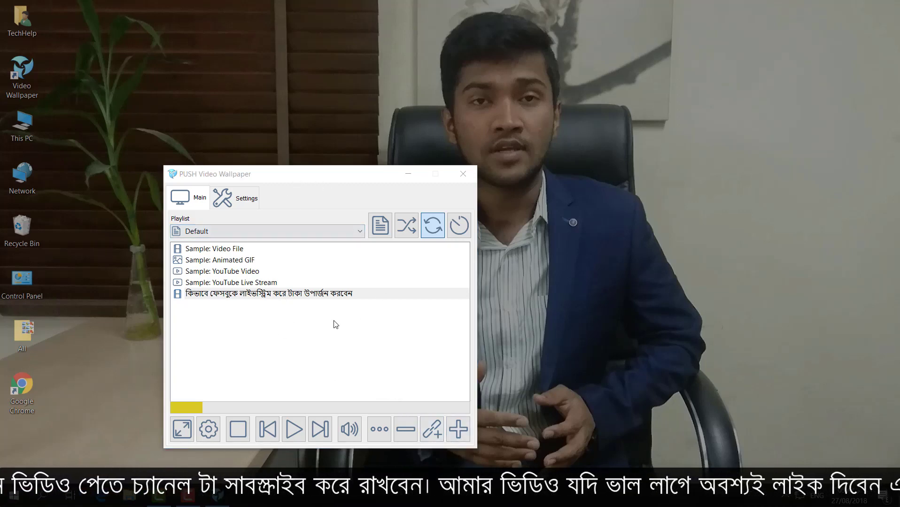
Reposition the program window, resume playback of the video wallpaper, and minimise the window.
left_click_drag(275, 178, 404, 181)
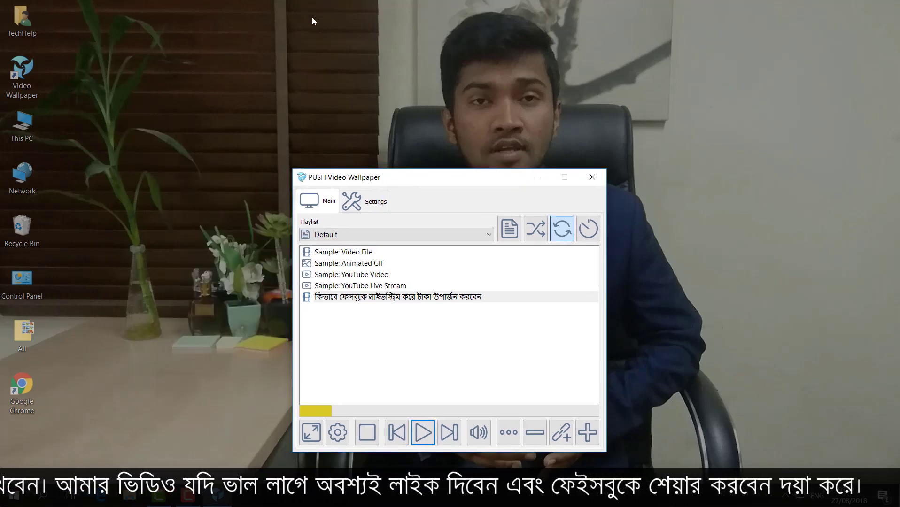
left_click_drag(401, 169, 326, 178)
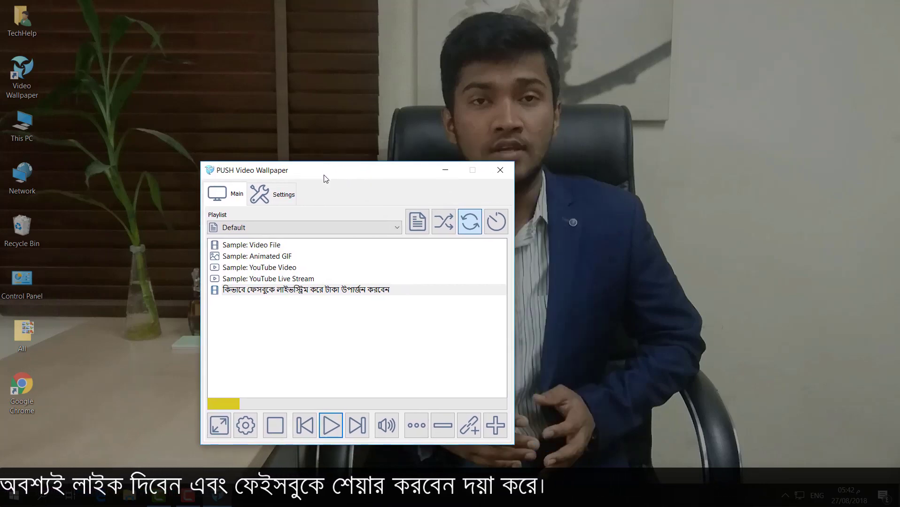
left_click(331, 427)
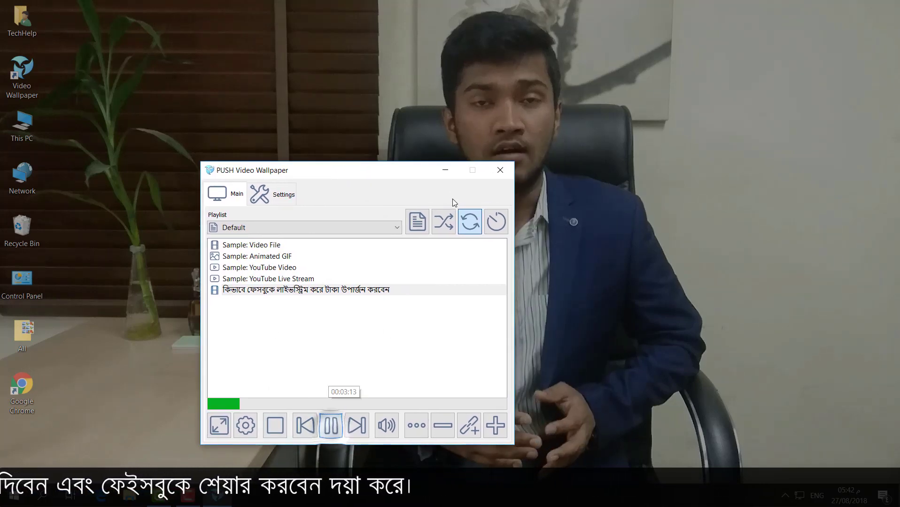
left_click(445, 171)
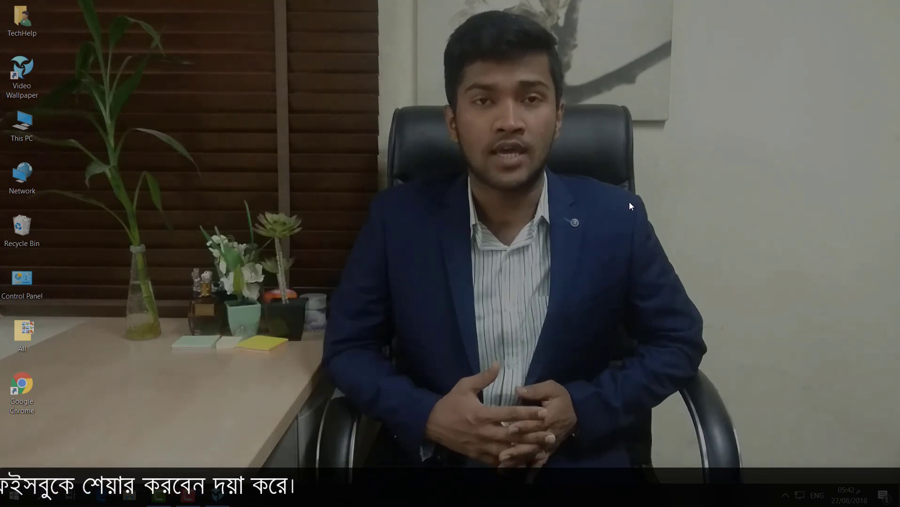